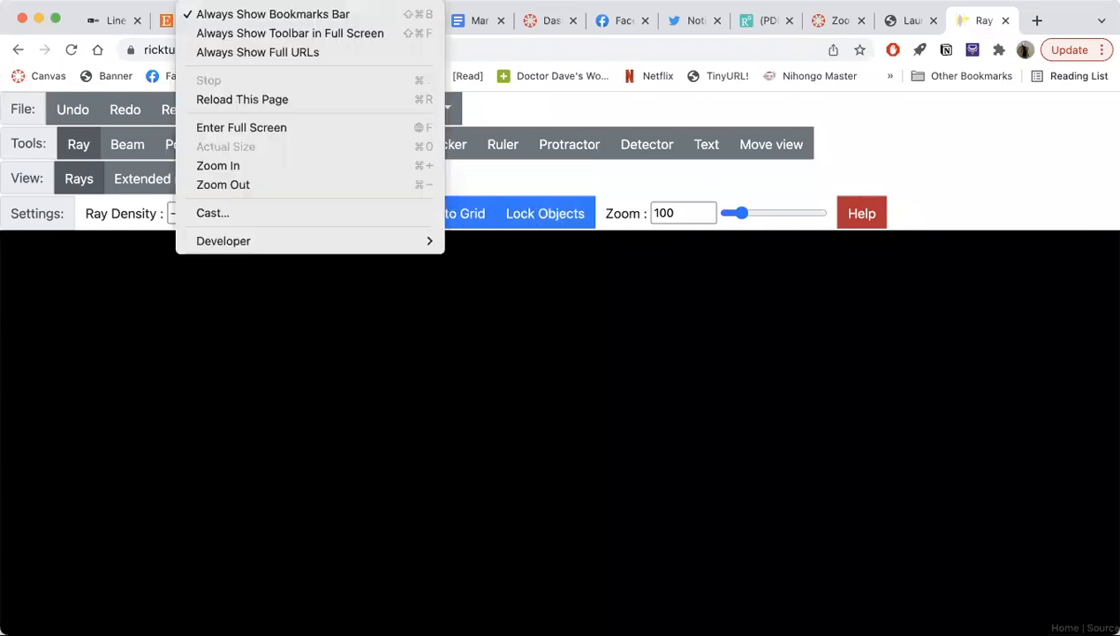
Hide the browser's bookmarks bar and draw a short vertical beam source near the canvas's left edge, sending parallel rays across it.
{"action": "left_click", "coordinate": [205, 14]}
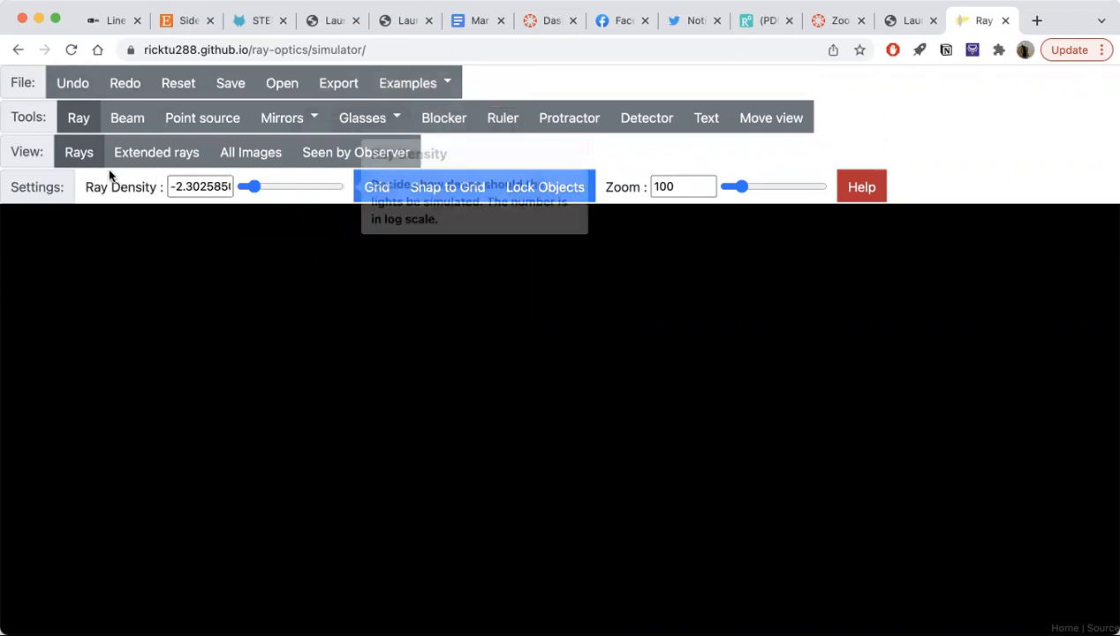
{"action": "left_click", "coordinate": [124, 123]}
{"action": "left_click", "coordinate": [98, 335]}
{"action": "left_click_drag", "start_coordinate": [96, 333], "coordinate": [96, 395]}
Draw a slightly tilted segment mirror across the beam and a second segment mirror that catches the reflected rays.
{"action": "left_click", "coordinate": [291, 152]}
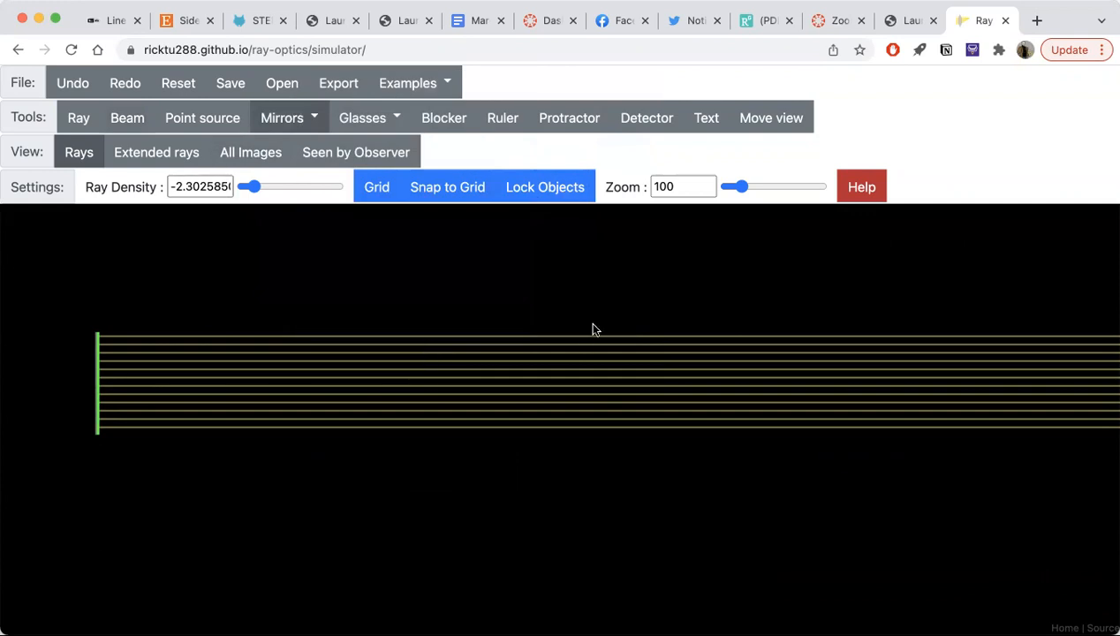
{"action": "left_click", "coordinate": [586, 338]}
{"action": "left_click_drag", "start_coordinate": [586, 343], "coordinate": [607, 433]}
{"action": "mouse_move", "coordinate": [294, 120]}
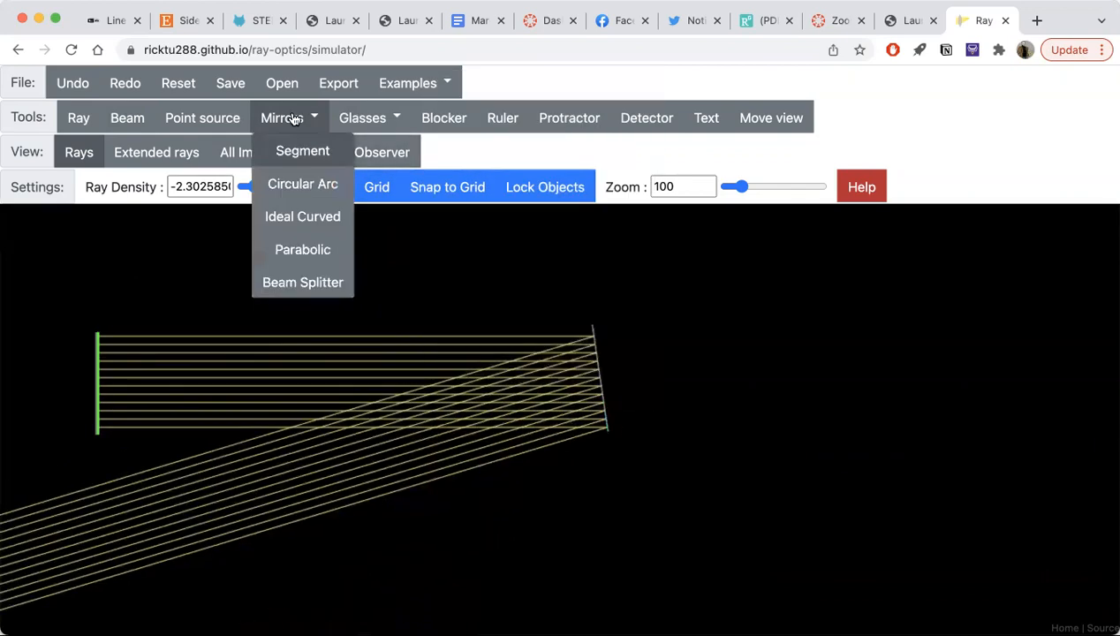
{"action": "mouse_move", "coordinate": [208, 454]}
{"action": "left_mouse_down"}
{"action": "mouse_move", "coordinate": [232, 528]}
{"action": "mouse_move", "coordinate": [200, 561]}
{"action": "left_mouse_up"}
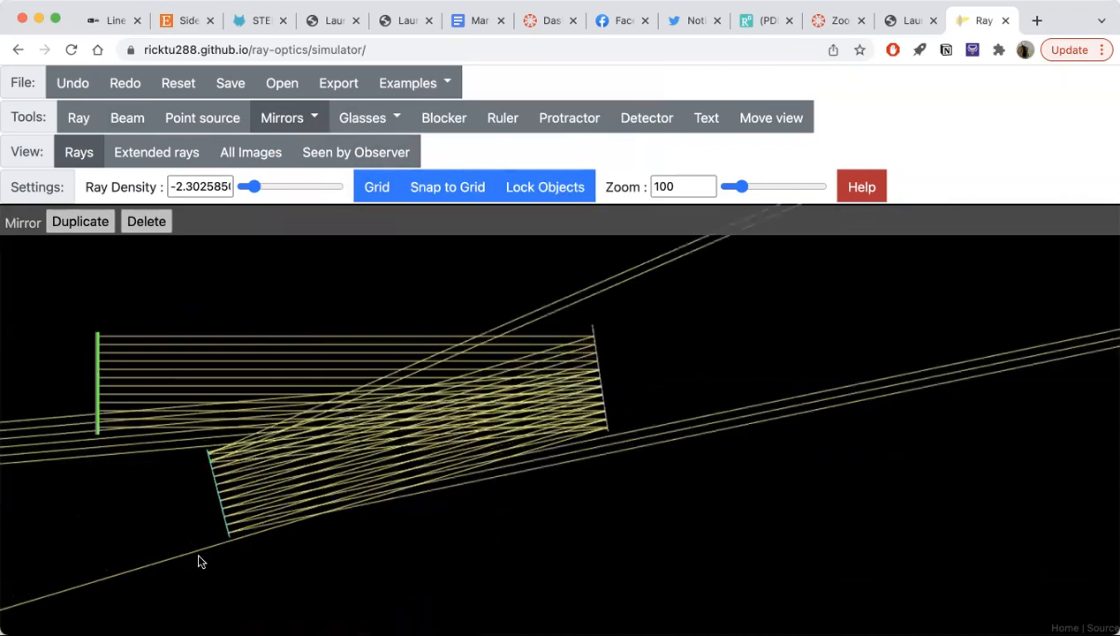
Add a small slanted segment mirror outside the ray path and a long, nearly horizontal one below that reflects the rays upward.
{"action": "scroll", "coordinate": [200, 561], "scroll_direction": "up", "scroll_amount": 3}
{"action": "scroll", "coordinate": [200, 561], "scroll_direction": "up", "scroll_amount": 5}
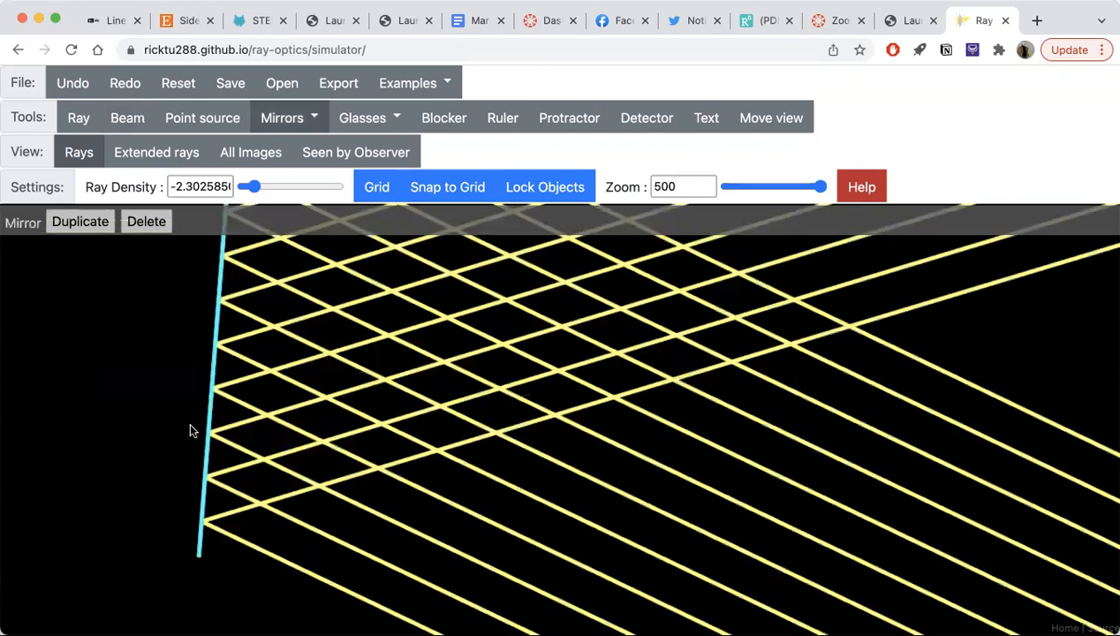
{"action": "scroll", "coordinate": [190, 431], "scroll_direction": "down", "scroll_amount": 10}
{"action": "mouse_move", "coordinate": [161, 434]}
{"action": "left_mouse_down"}
{"action": "mouse_move", "coordinate": [130, 449]}
{"action": "mouse_move", "coordinate": [134, 460]}
{"action": "left_mouse_up"}
{"action": "mouse_move", "coordinate": [311, 519]}
{"action": "left_mouse_down"}
{"action": "mouse_move", "coordinate": [418, 506]}
{"action": "mouse_move", "coordinate": [448, 518]}
{"action": "mouse_move", "coordinate": [500, 499]}
{"action": "left_mouse_up"}
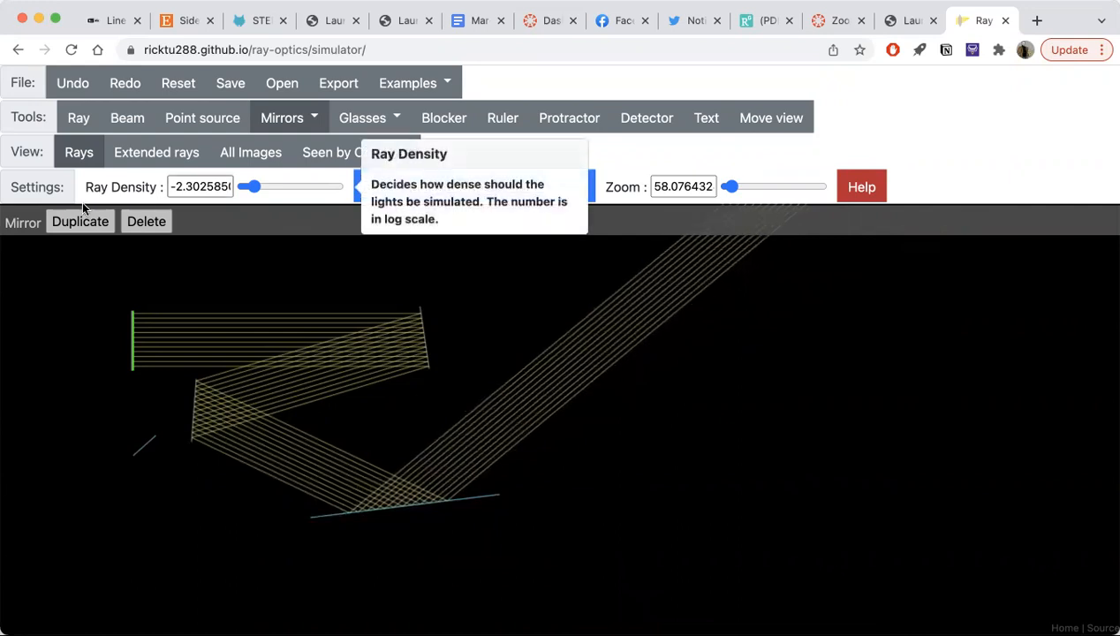
Delete all the segment mirrors so that only the beam source remains.
{"action": "left_click", "coordinate": [141, 221]}
{"action": "left_click", "coordinate": [139, 222]}
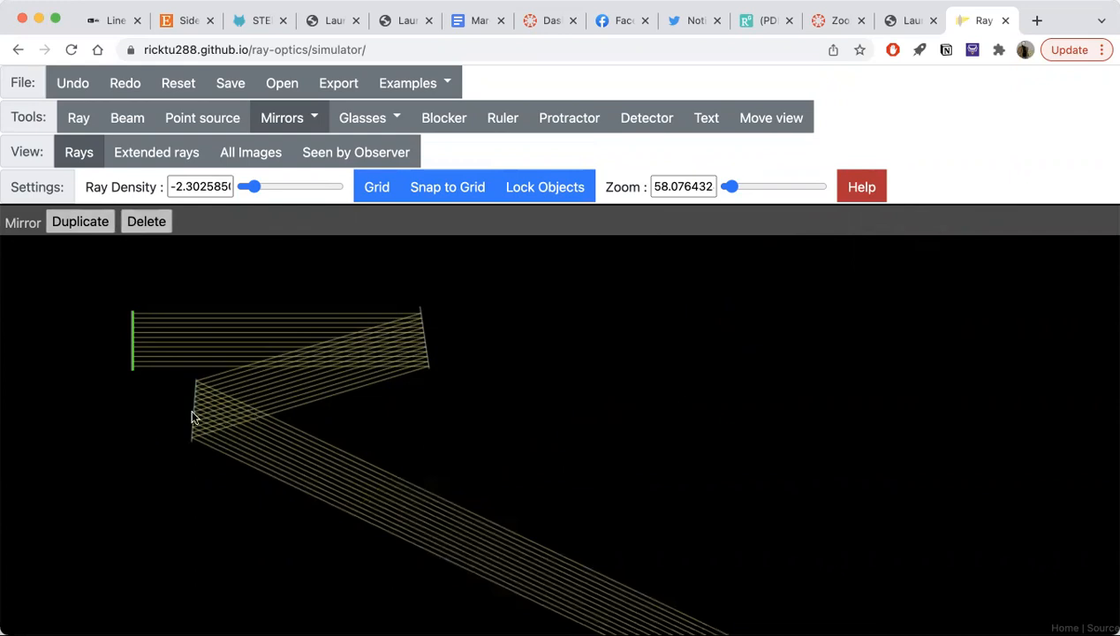
{"action": "left_click", "coordinate": [164, 222]}
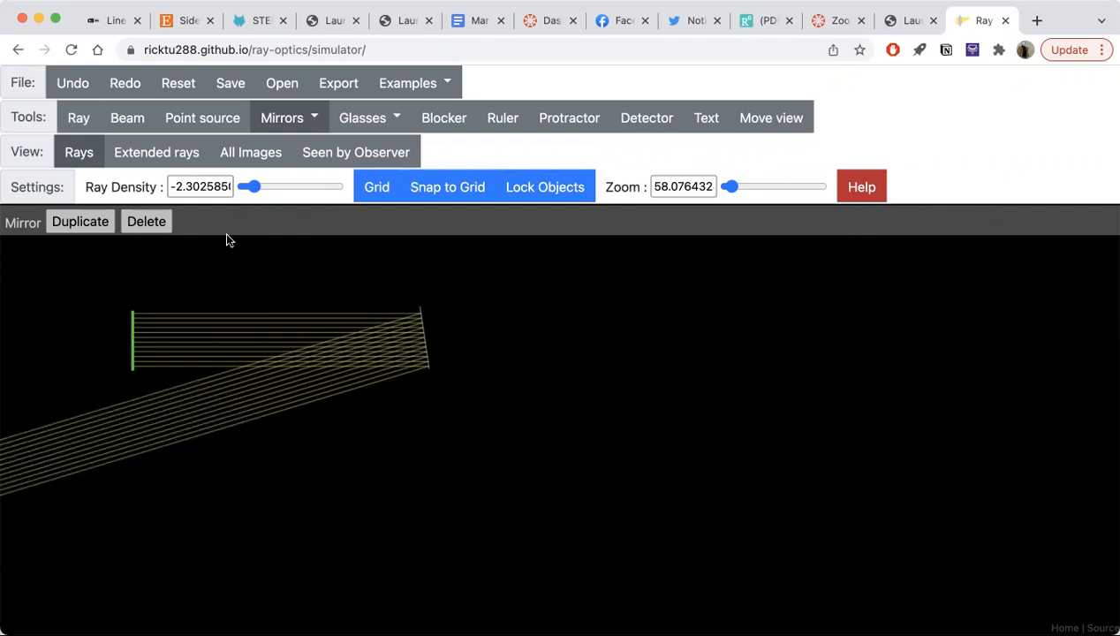
{"action": "left_click", "coordinate": [147, 222]}
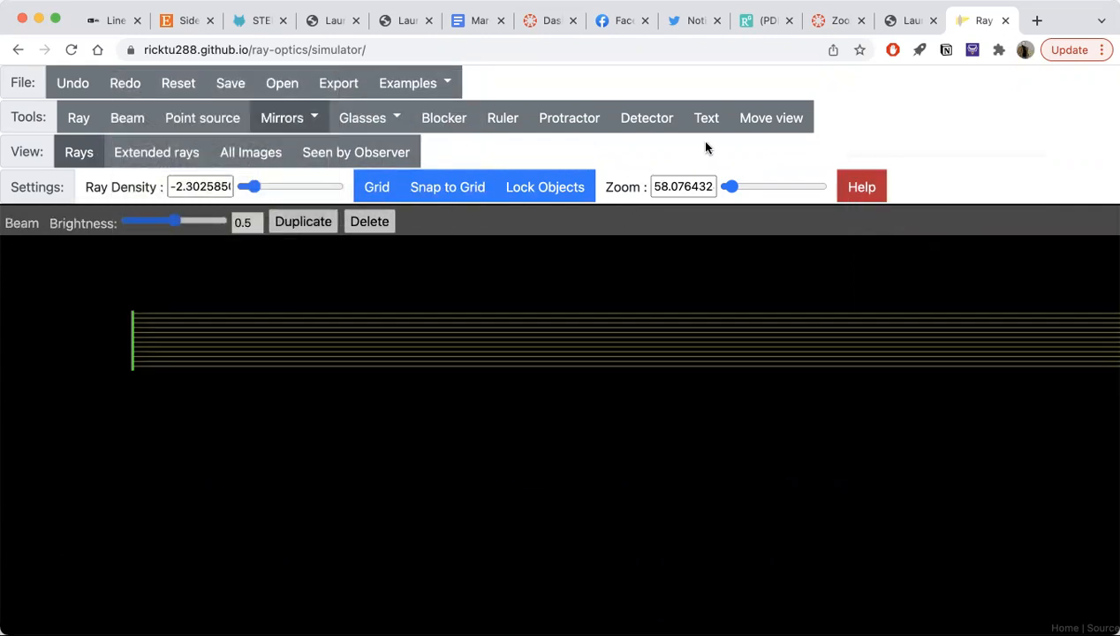
Set the zoom to 75 and reposition the view so the whole beam source is visible at the canvas's left side.
{"action": "left_click", "coordinate": [751, 122]}
{"action": "left_click_drag", "start_coordinate": [239, 446], "coordinate": [242, 508]}
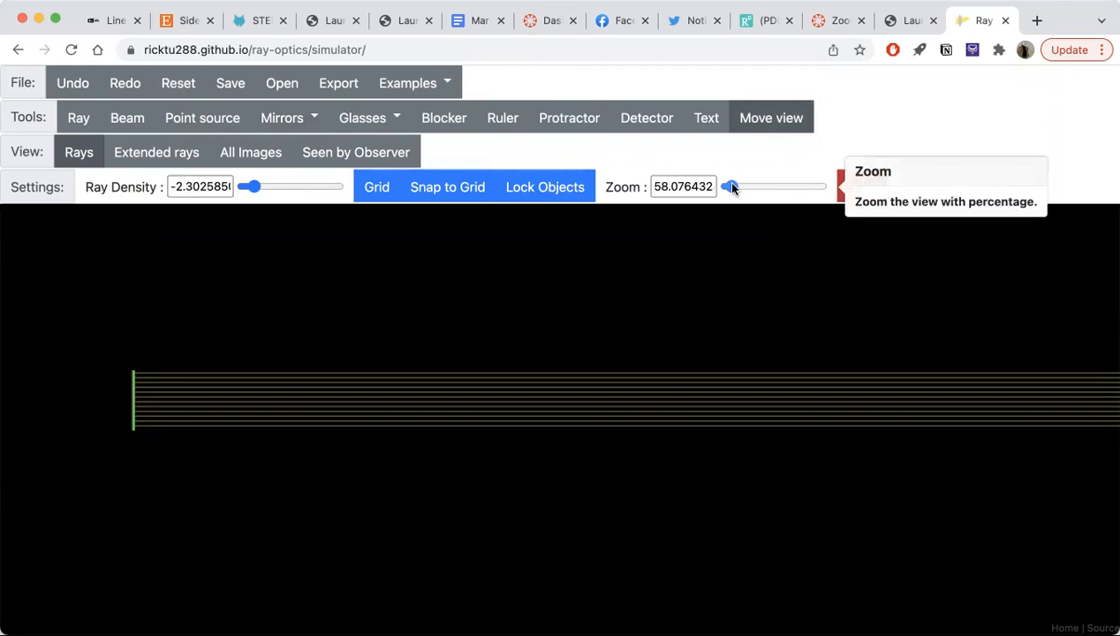
{"action": "left_click_drag", "start_coordinate": [731, 187], "coordinate": [737, 187]}
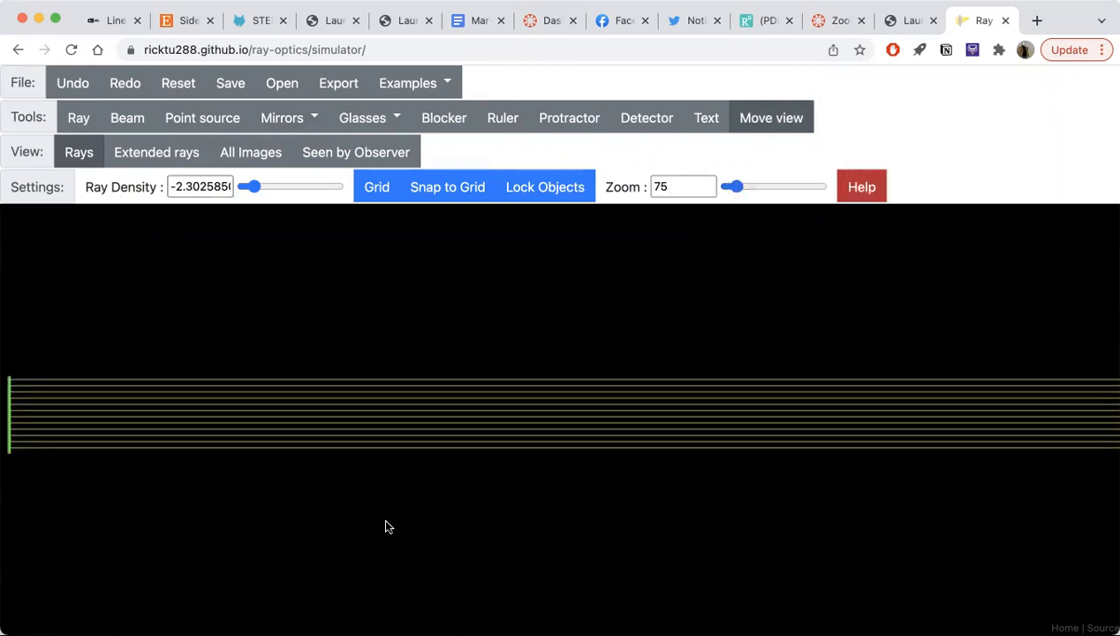
{"action": "left_click_drag", "start_coordinate": [213, 495], "coordinate": [273, 489]}
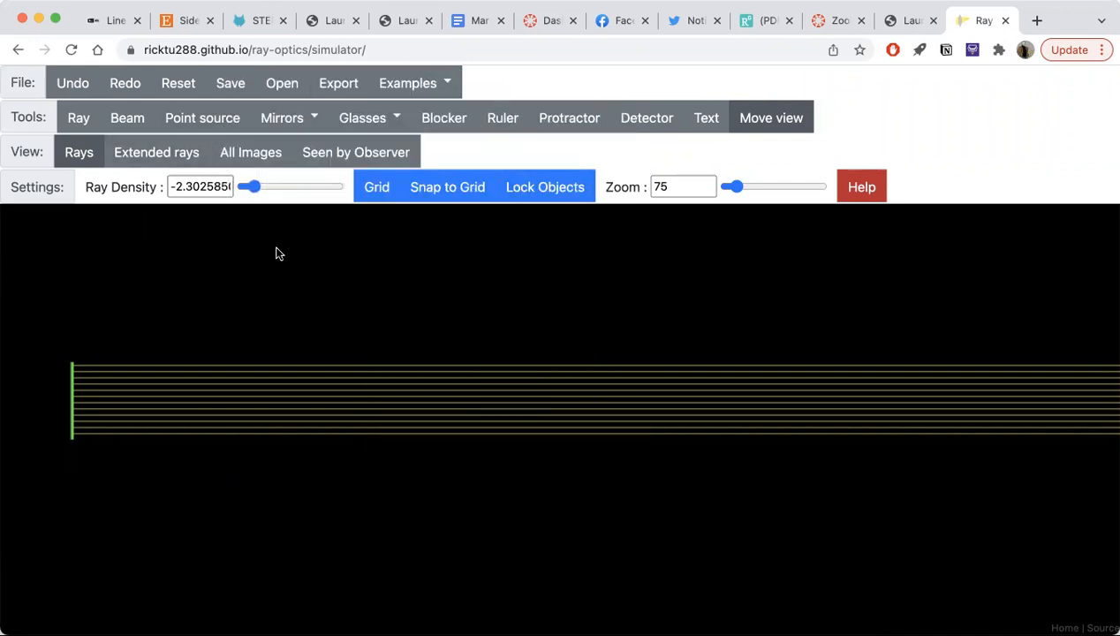
Draw a circular arc mirror across the beam, with its hollow side facing the beam source.
{"action": "mouse_move", "coordinate": [291, 118]}
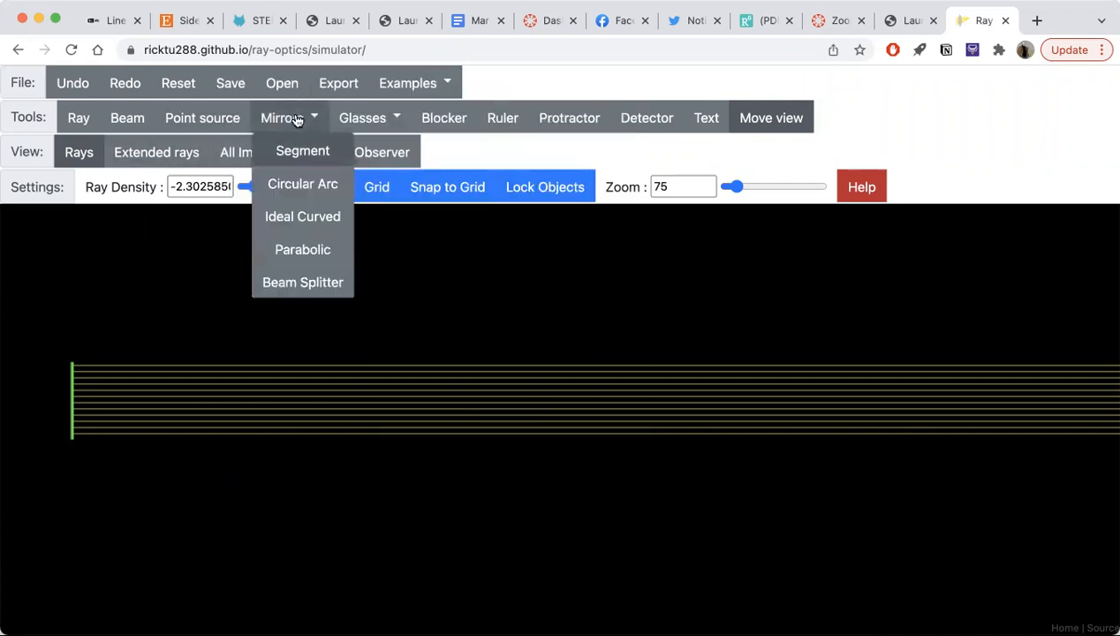
{"action": "left_click", "coordinate": [297, 184]}
{"action": "left_click", "coordinate": [526, 307]}
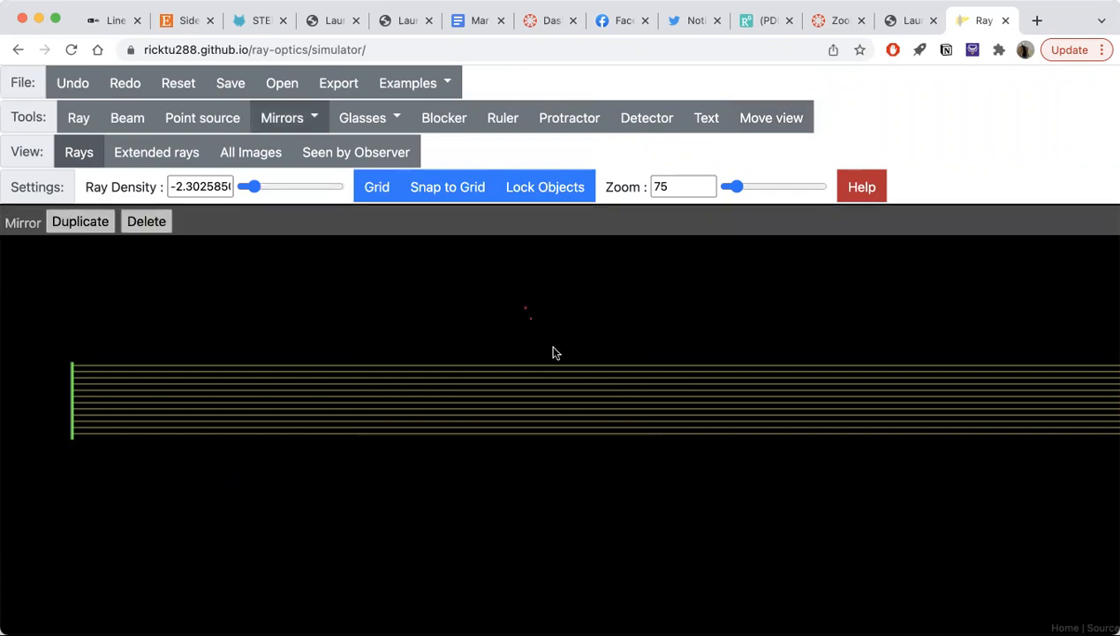
{"action": "left_click", "coordinate": [563, 429]}
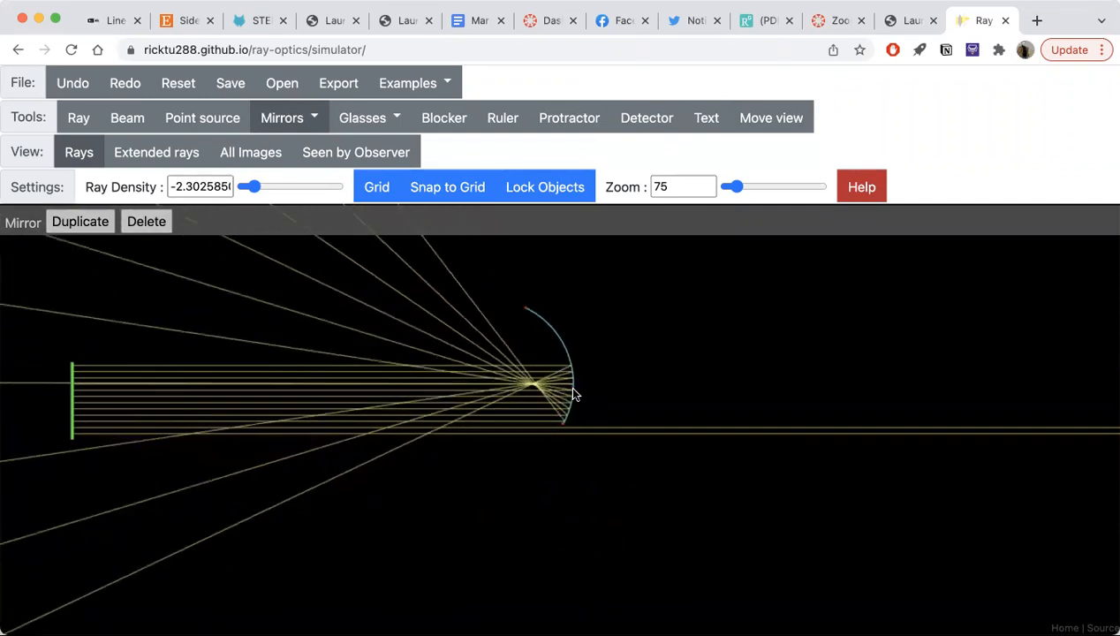
Delete the circular arc mirror, keeping the beam source.
{"action": "left_click", "coordinate": [572, 389]}
{"action": "left_click", "coordinate": [95, 220]}
{"action": "left_click", "coordinate": [142, 221]}
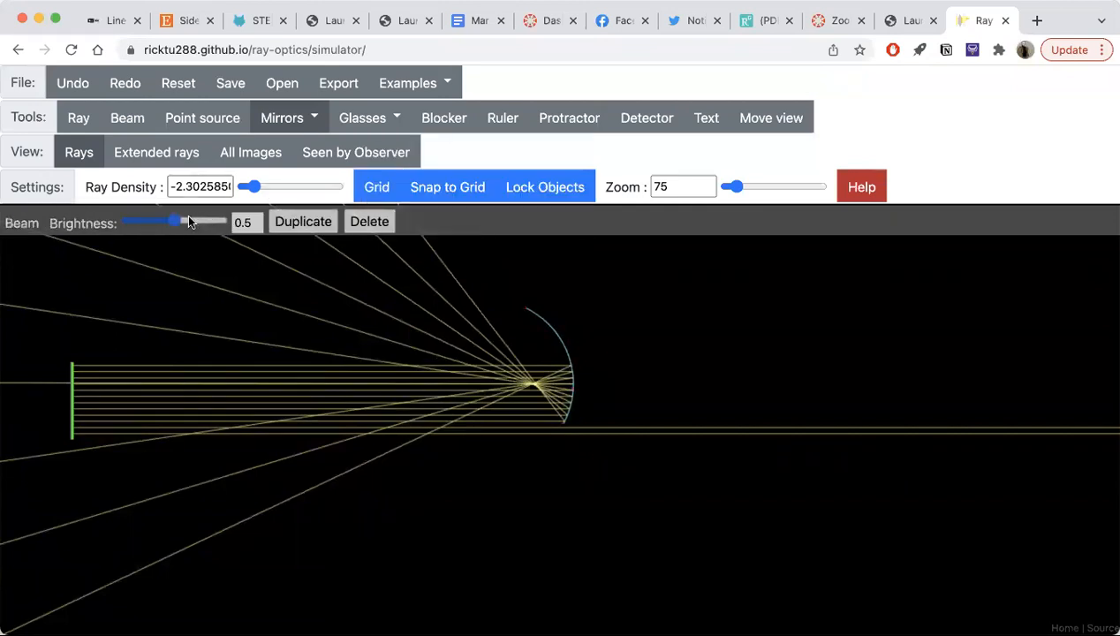
{"action": "left_click", "coordinate": [560, 340]}
{"action": "left_click", "coordinate": [148, 221]}
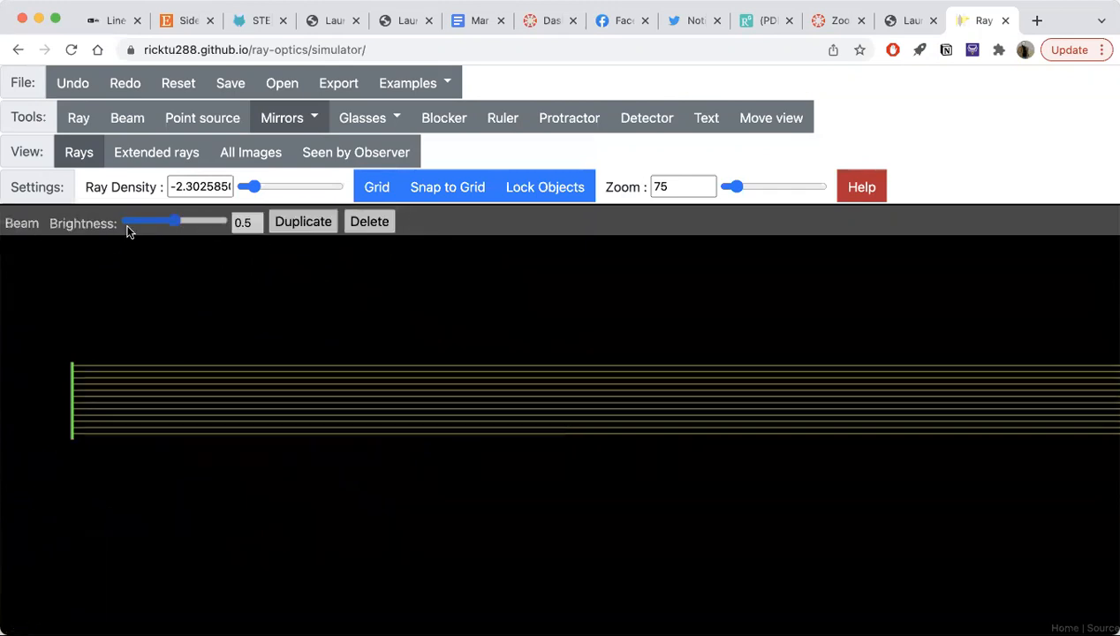
Place a parabolic mirror facing the beam source, centre it on the rays, and delete it.
{"action": "mouse_move", "coordinate": [317, 129]}
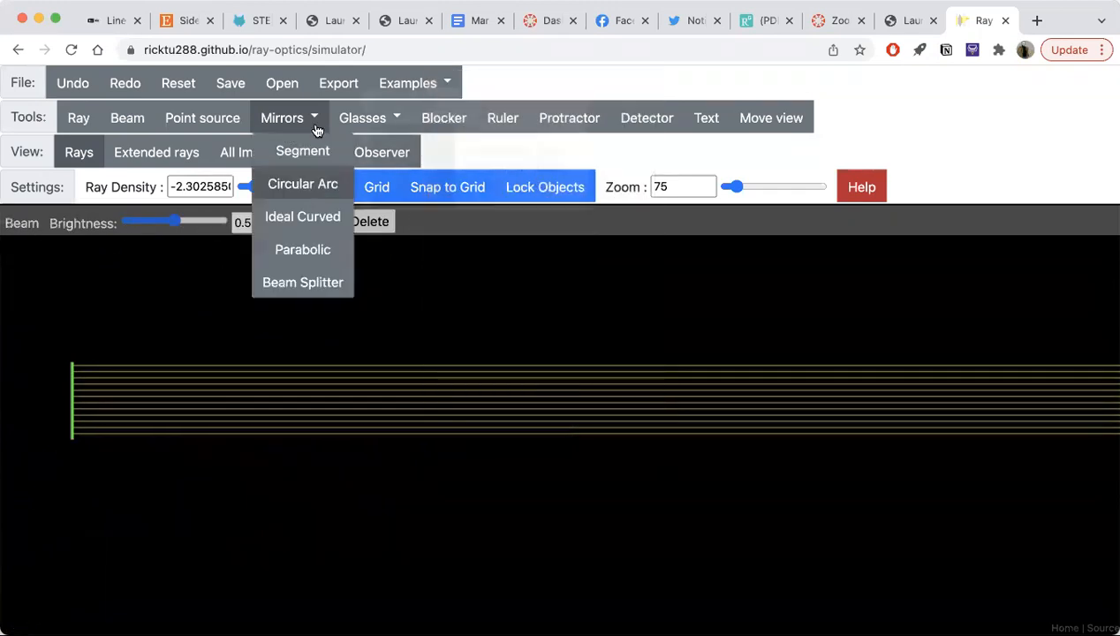
{"action": "left_click", "coordinate": [292, 251]}
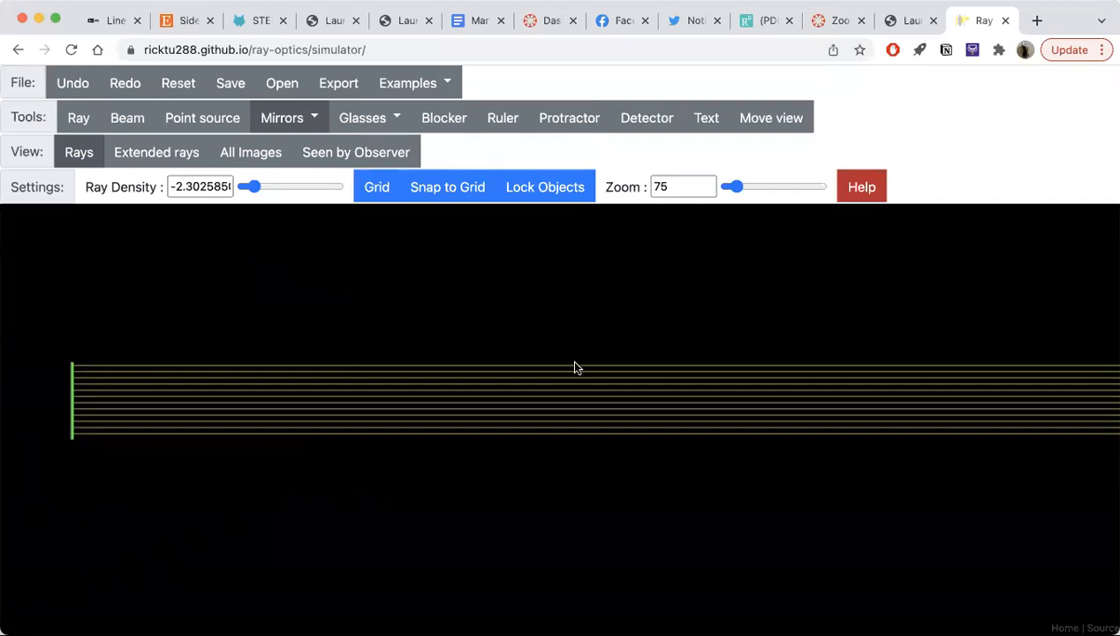
{"action": "left_click", "coordinate": [538, 340]}
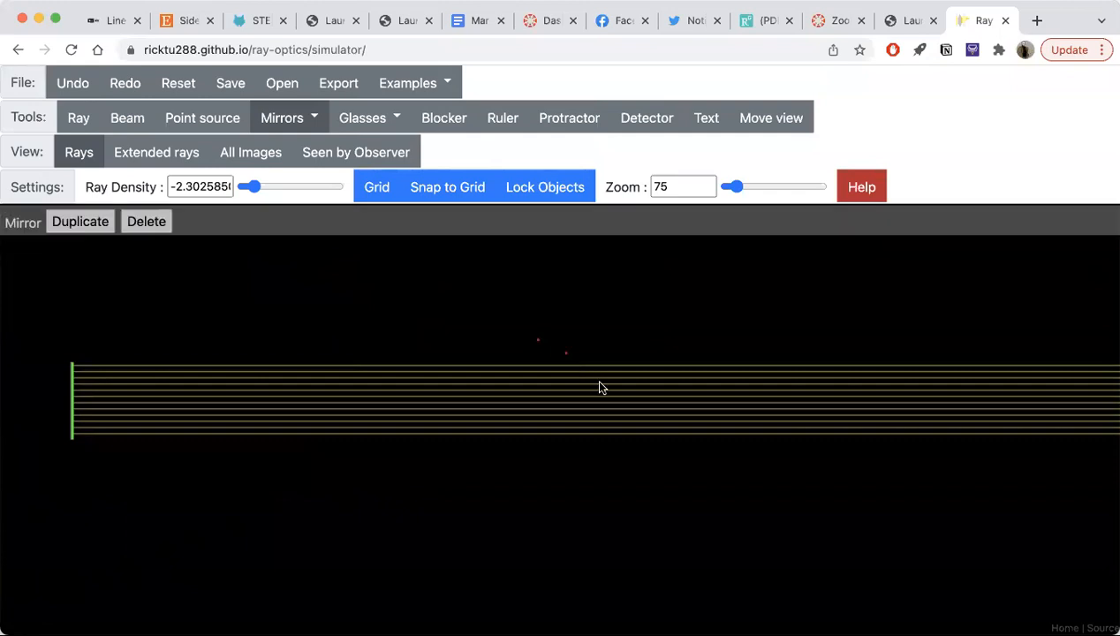
{"action": "left_click", "coordinate": [545, 493]}
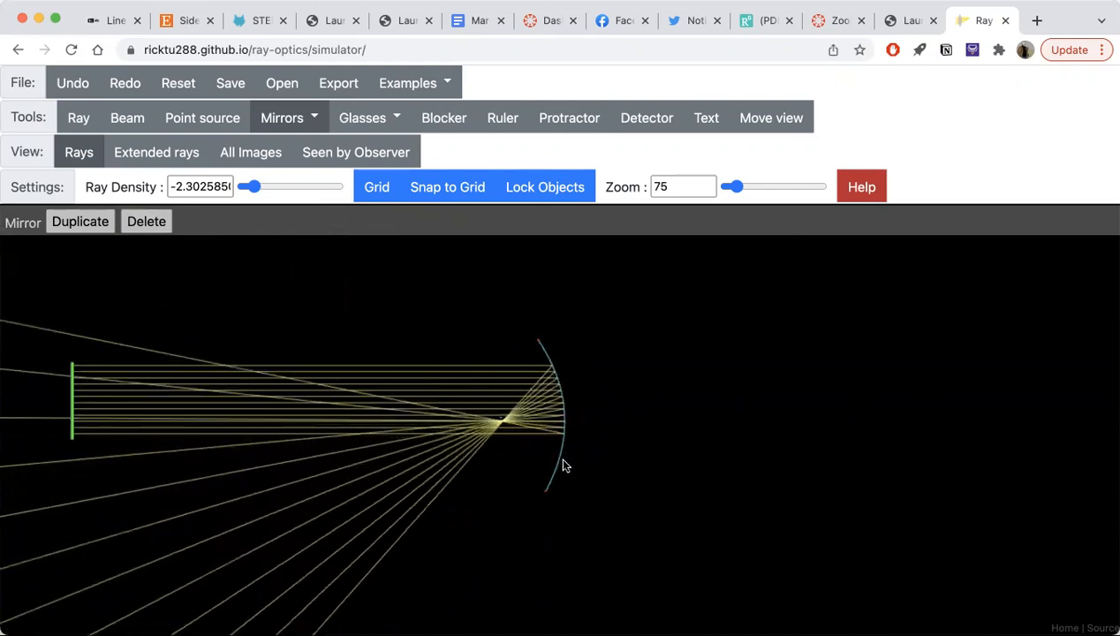
{"action": "left_click_drag", "start_coordinate": [563, 436], "coordinate": [561, 433]}
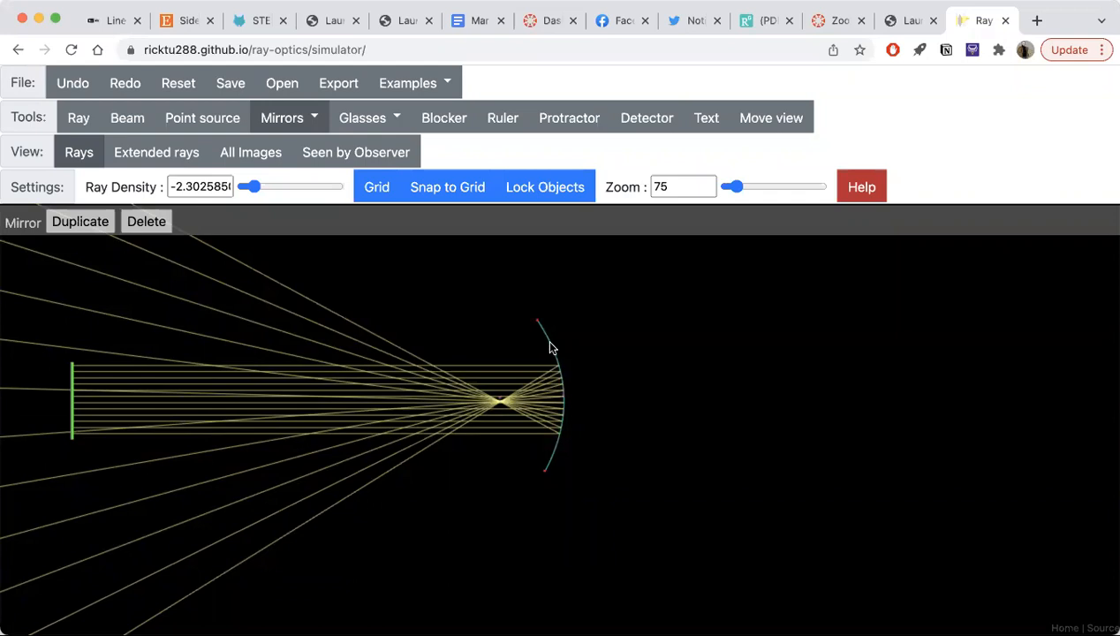
{"action": "left_click", "coordinate": [146, 221]}
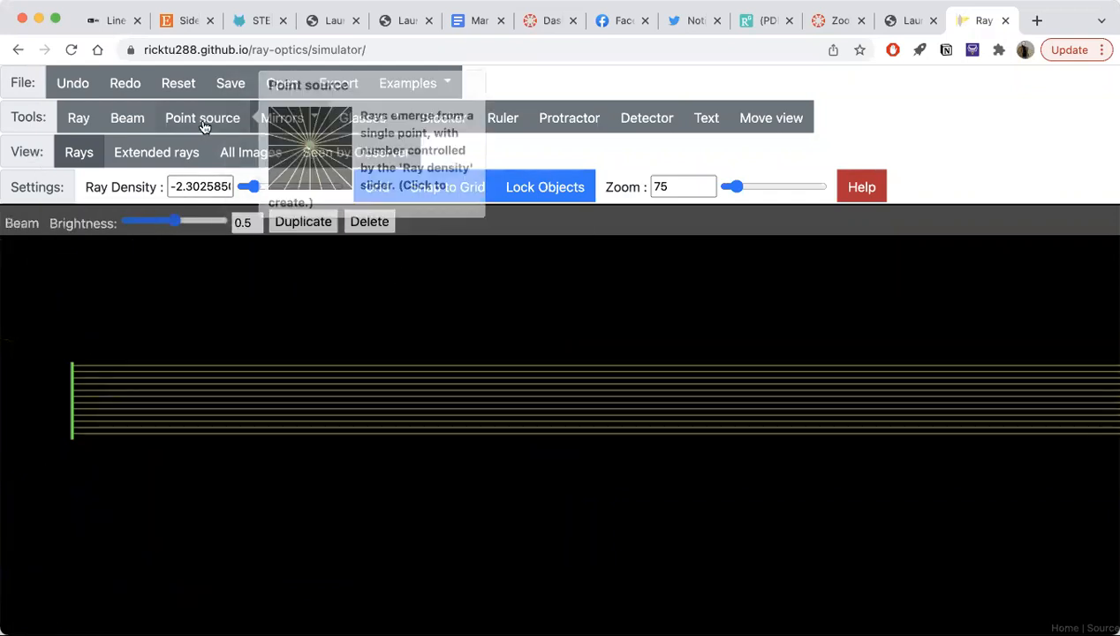
Draw a vertical ideal lens across the beam, extending beyond its outermost rays.
{"action": "mouse_move", "coordinate": [384, 116]}
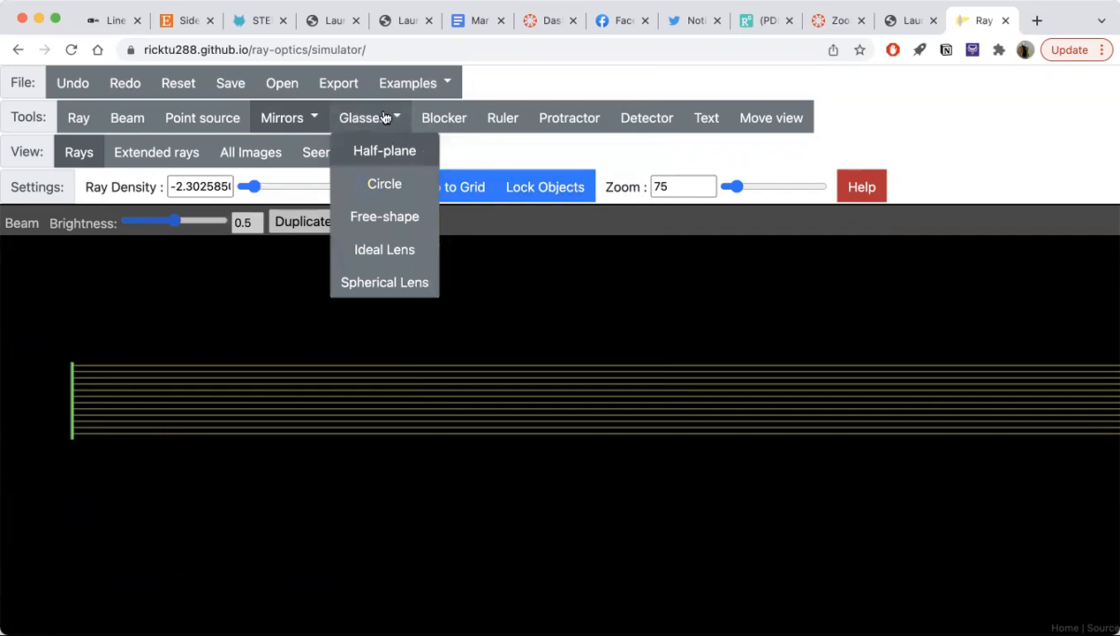
{"action": "mouse_move", "coordinate": [377, 254]}
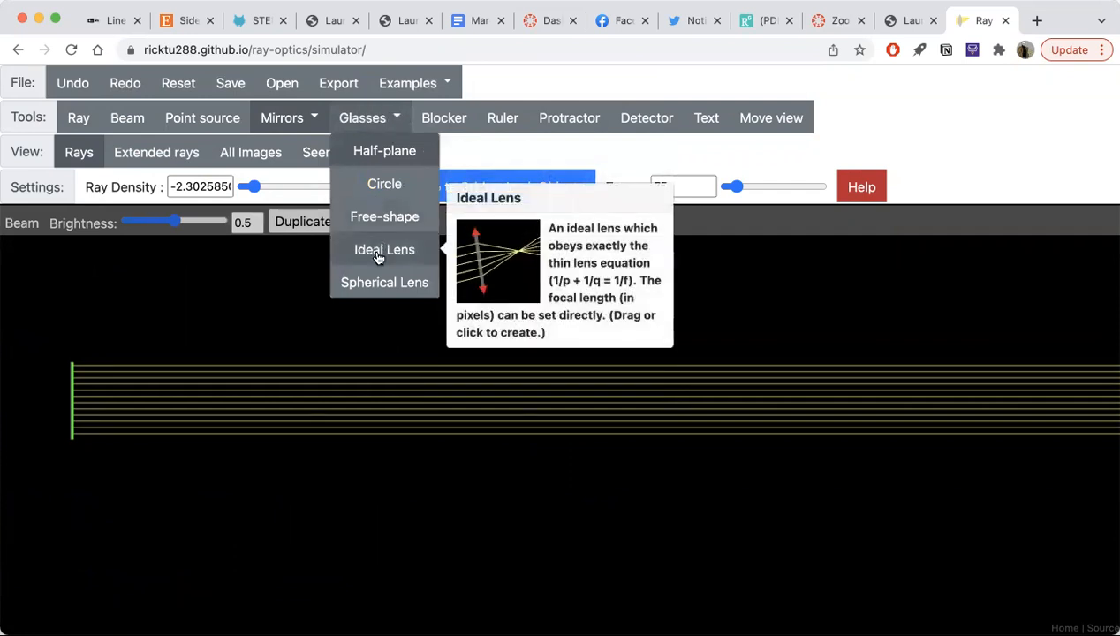
{"action": "left_click", "coordinate": [377, 254]}
{"action": "left_click_drag", "start_coordinate": [368, 345], "coordinate": [367, 459]}
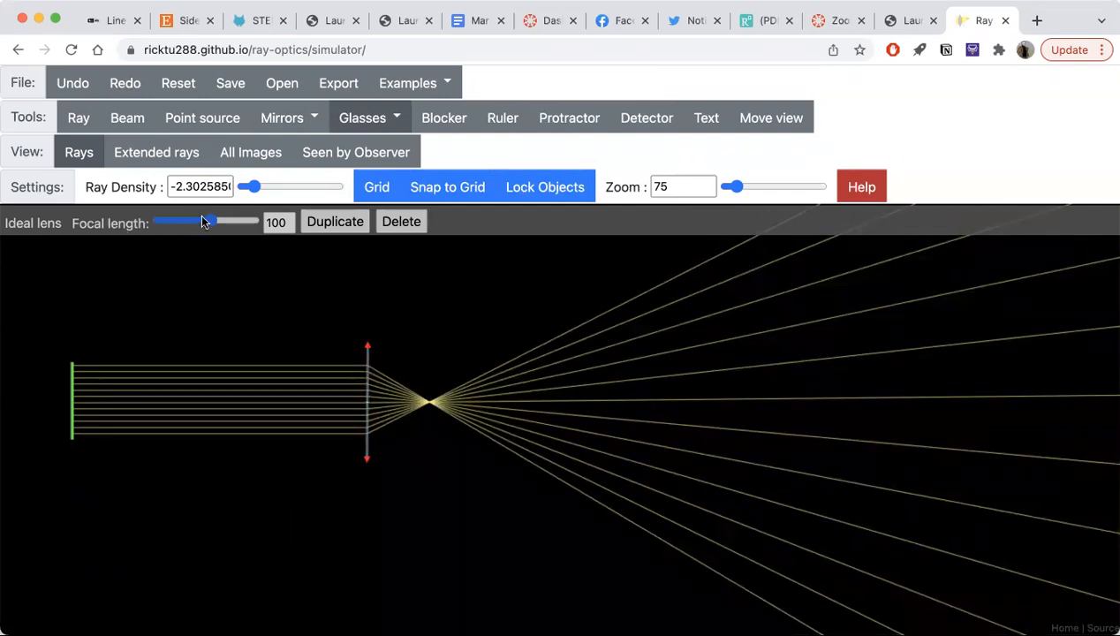
Vary the ideal lens's focal length, trying 67 and 848, and leave it at 177.
{"action": "mouse_move", "coordinate": [210, 225]}
{"action": "left_mouse_down"}
{"action": "mouse_move", "coordinate": [246, 224]}
{"action": "mouse_move", "coordinate": [208, 228]}
{"action": "left_mouse_up"}
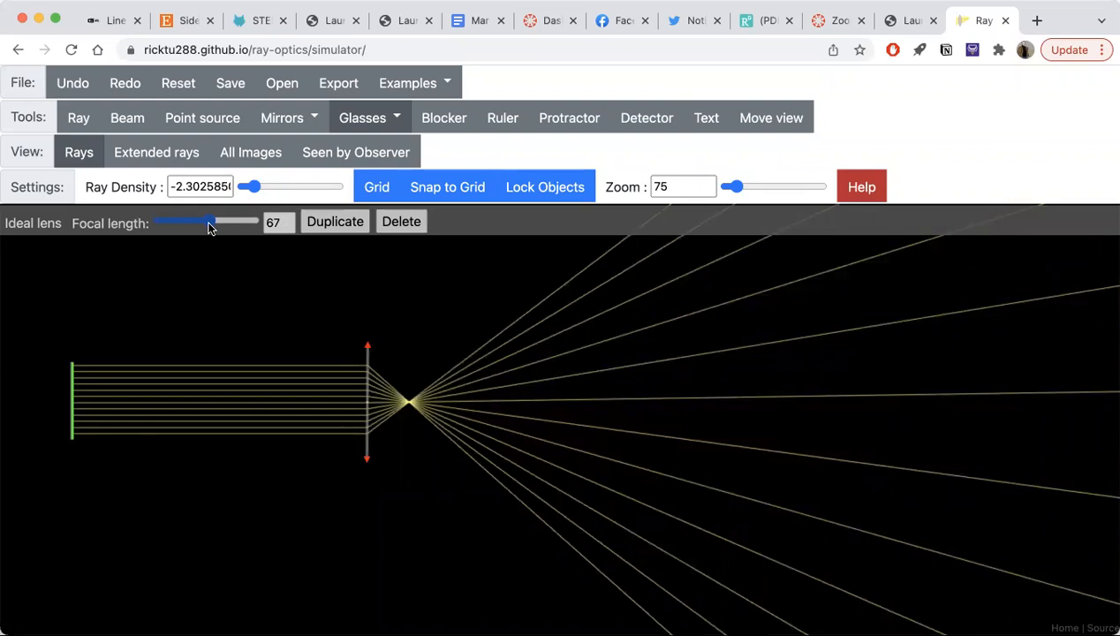
{"action": "left_click_drag", "start_coordinate": [209, 228], "coordinate": [247, 228]}
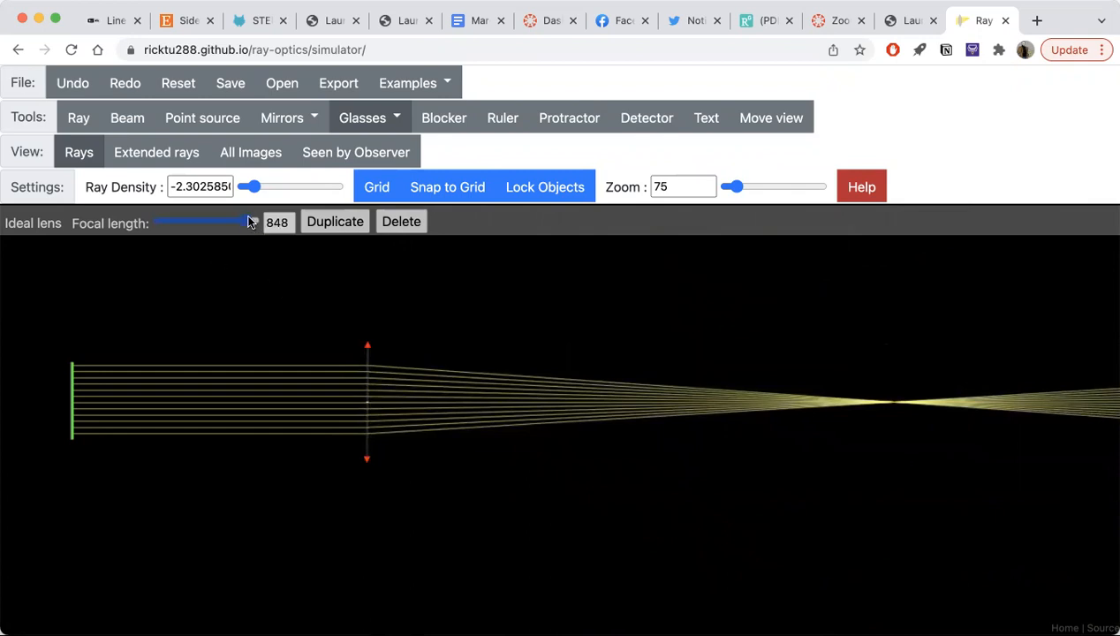
{"action": "left_click_drag", "start_coordinate": [246, 226], "coordinate": [213, 230]}
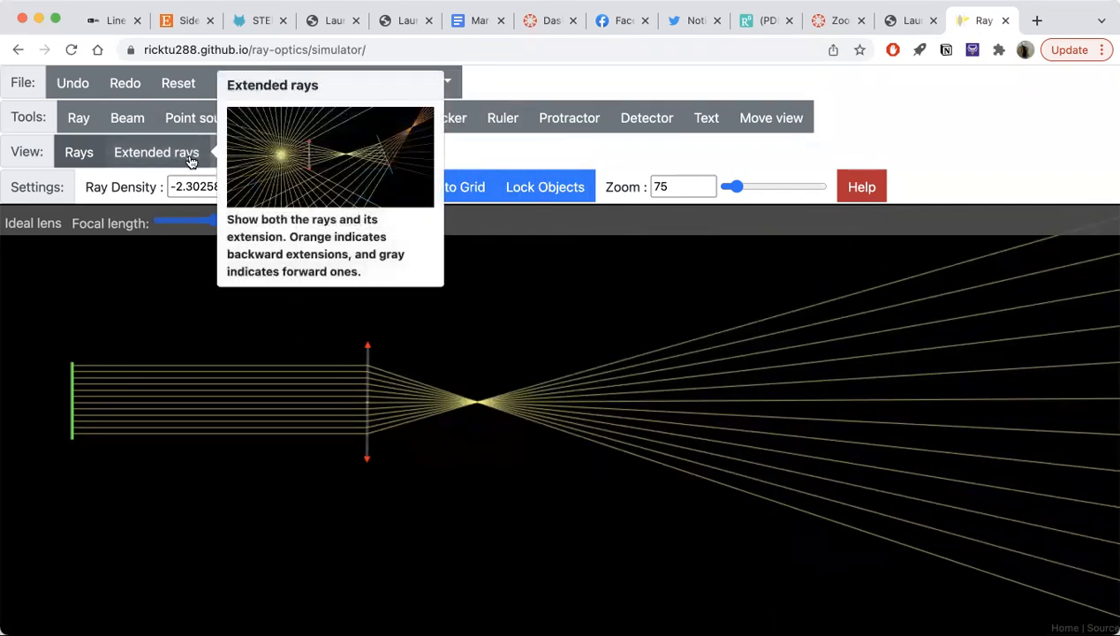
Draw a second, shorter vertical ideal lens beyond the first lens's focal point.
{"action": "left_click", "coordinate": [317, 124]}
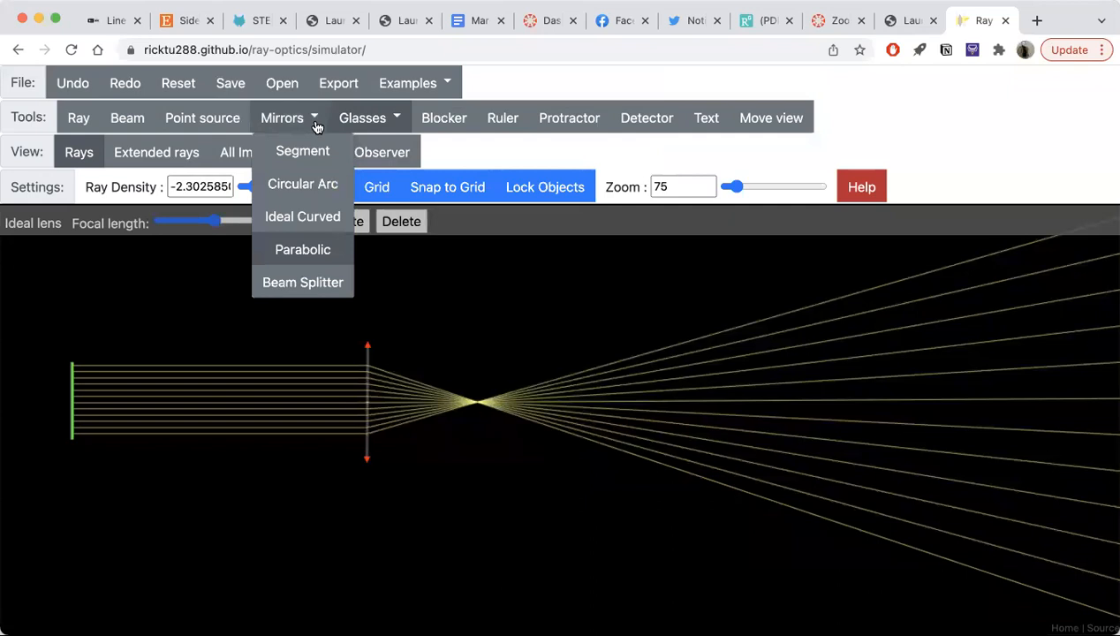
{"action": "left_click", "coordinate": [378, 128]}
{"action": "left_click", "coordinate": [387, 250]}
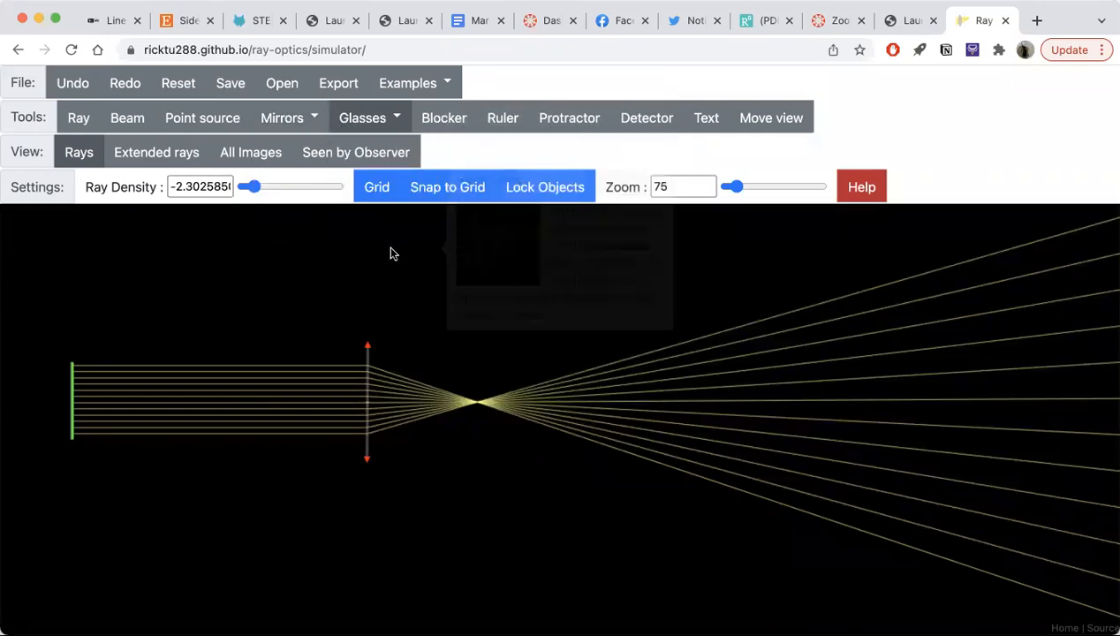
{"action": "mouse_move", "coordinate": [540, 381]}
{"action": "left_mouse_down"}
{"action": "mouse_move", "coordinate": [545, 440]}
{"action": "mouse_move", "coordinate": [543, 427]}
{"action": "left_mouse_up"}
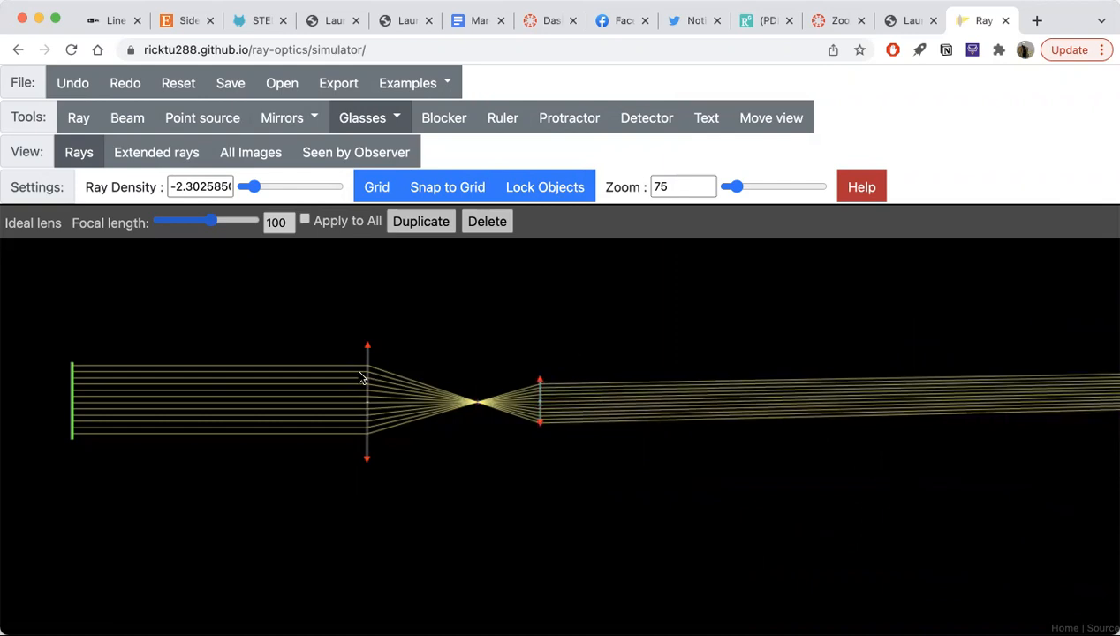
Move the first lens slightly toward the second one and stretch its upper end upward.
{"action": "mouse_move", "coordinate": [368, 376]}
{"action": "left_mouse_down"}
{"action": "mouse_move", "coordinate": [250, 380]}
{"action": "mouse_move", "coordinate": [437, 375]}
{"action": "mouse_move", "coordinate": [388, 379]}
{"action": "left_mouse_up"}
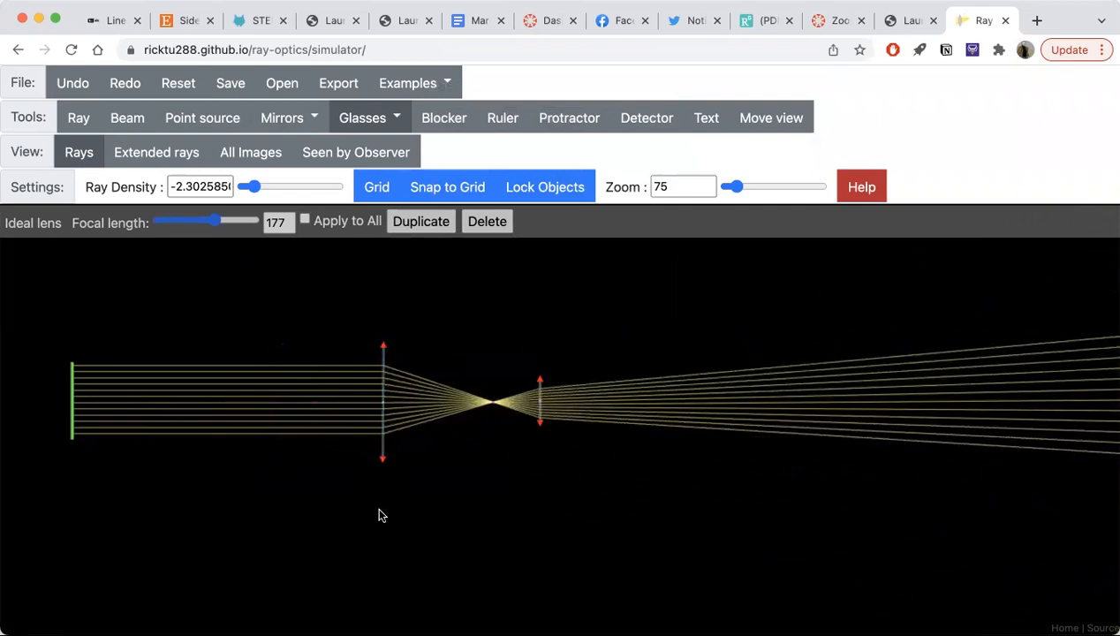
{"action": "mouse_move", "coordinate": [253, 179]}
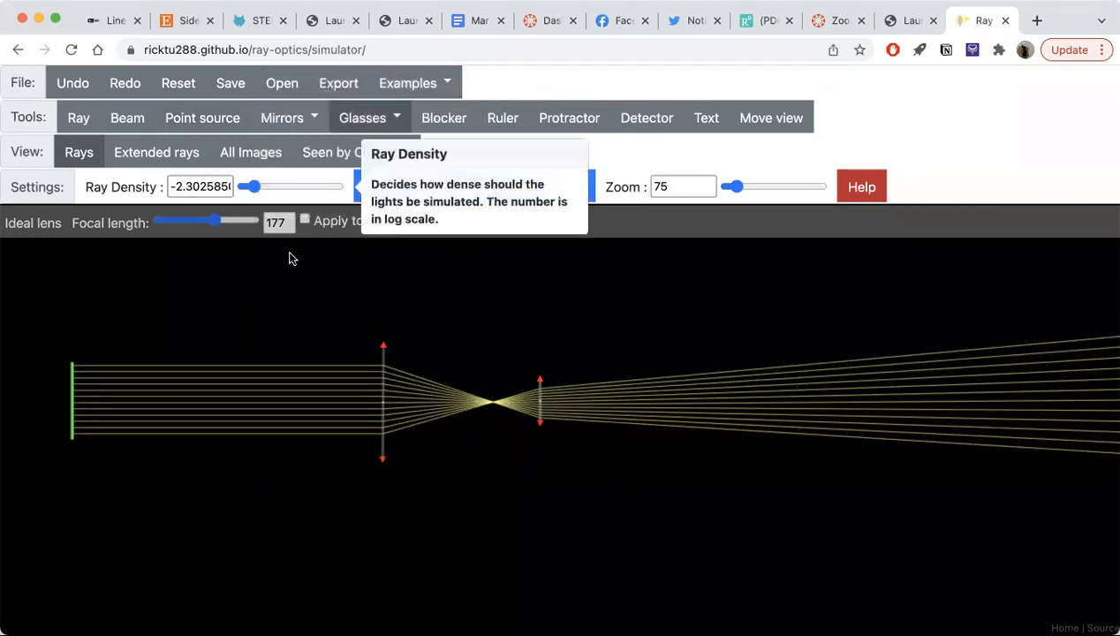
{"action": "mouse_move", "coordinate": [382, 348]}
{"action": "left_mouse_down"}
{"action": "mouse_move", "coordinate": [440, 365]}
{"action": "mouse_move", "coordinate": [320, 328]}
{"action": "mouse_move", "coordinate": [261, 344]}
{"action": "mouse_move", "coordinate": [420, 328]}
{"action": "mouse_move", "coordinate": [387, 350]}
{"action": "mouse_move", "coordinate": [383, 329]}
{"action": "left_mouse_up"}
Set the first lens's focal length to 185 and the ray density to -3.
{"action": "left_click_drag", "start_coordinate": [218, 226], "coordinate": [220, 227]}
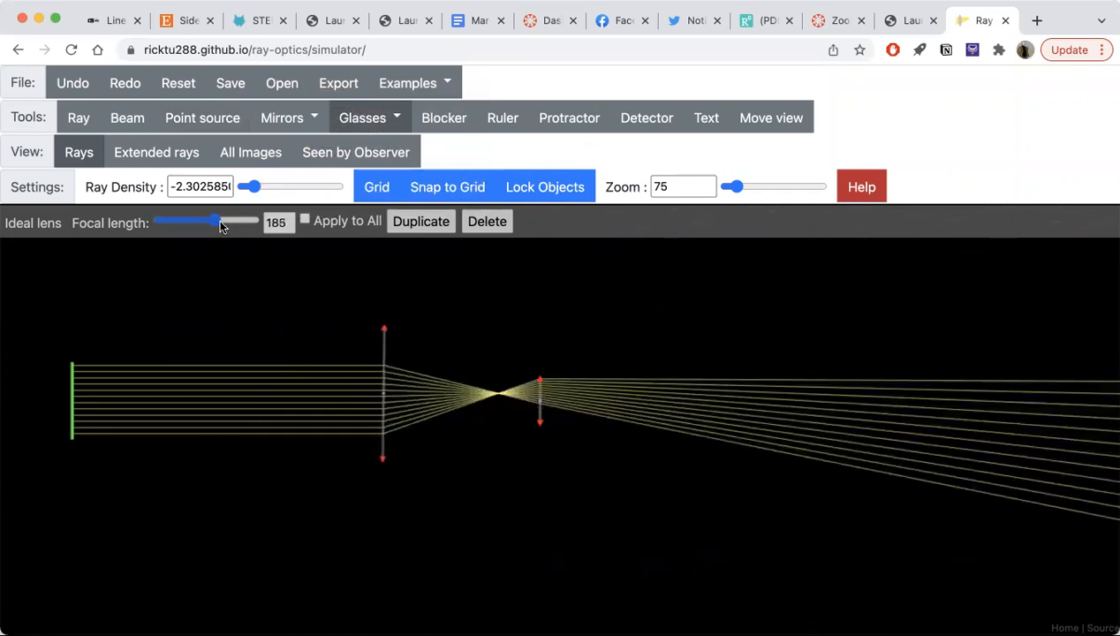
{"action": "mouse_move", "coordinate": [253, 188]}
{"action": "left_mouse_down"}
{"action": "mouse_move", "coordinate": [286, 191]}
{"action": "mouse_move", "coordinate": [240, 198]}
{"action": "left_mouse_up"}
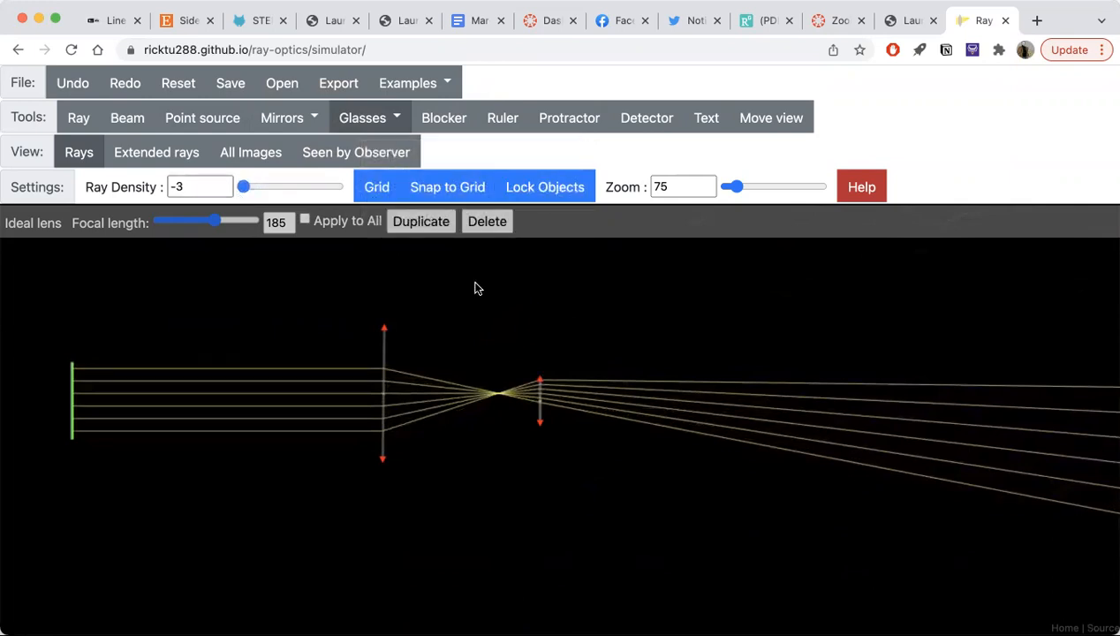
Slide the second lens close to the first and back beyond the focal point, and shift the beam source to the canvas's left edge.
{"action": "left_click_drag", "start_coordinate": [540, 395], "coordinate": [419, 398]}
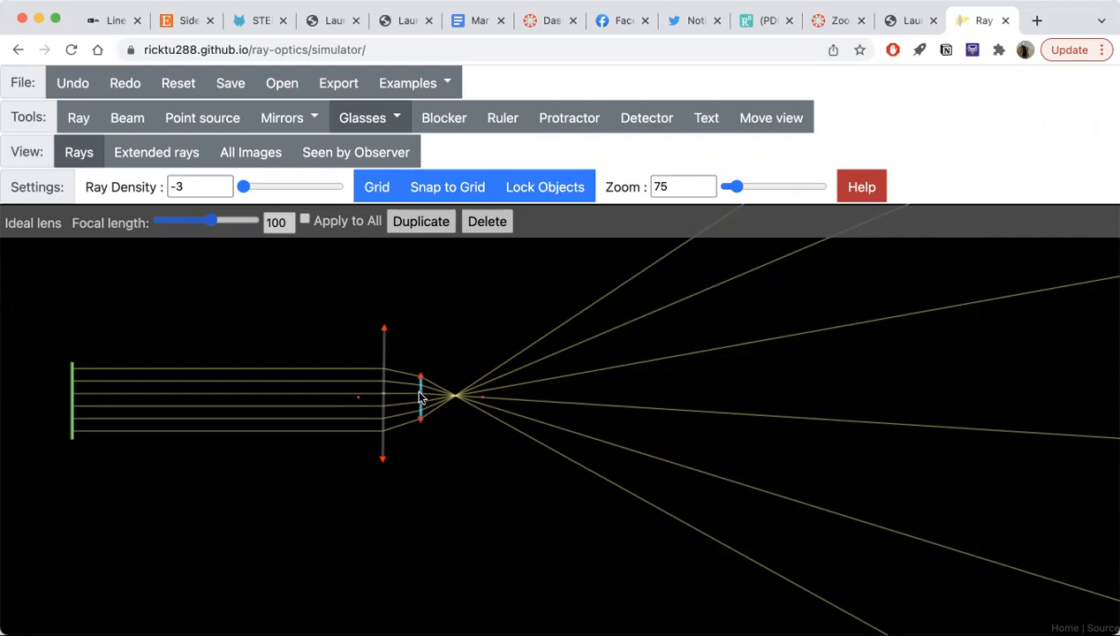
{"action": "left_click_drag", "start_coordinate": [421, 397], "coordinate": [545, 394]}
{"action": "left_click_drag", "start_coordinate": [74, 403], "coordinate": [3, 394]}
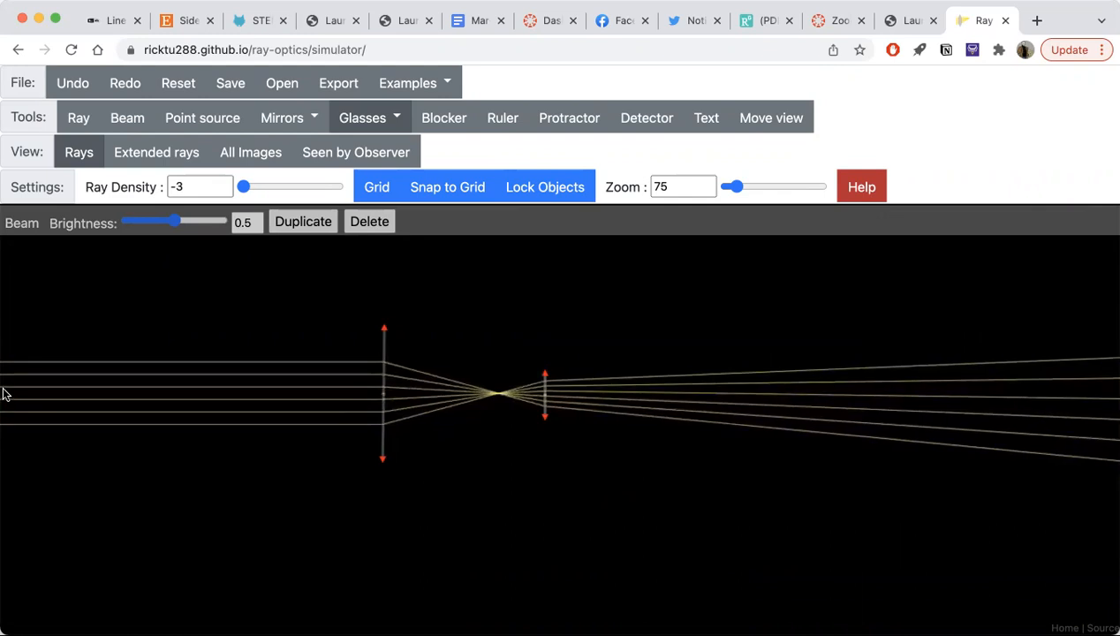